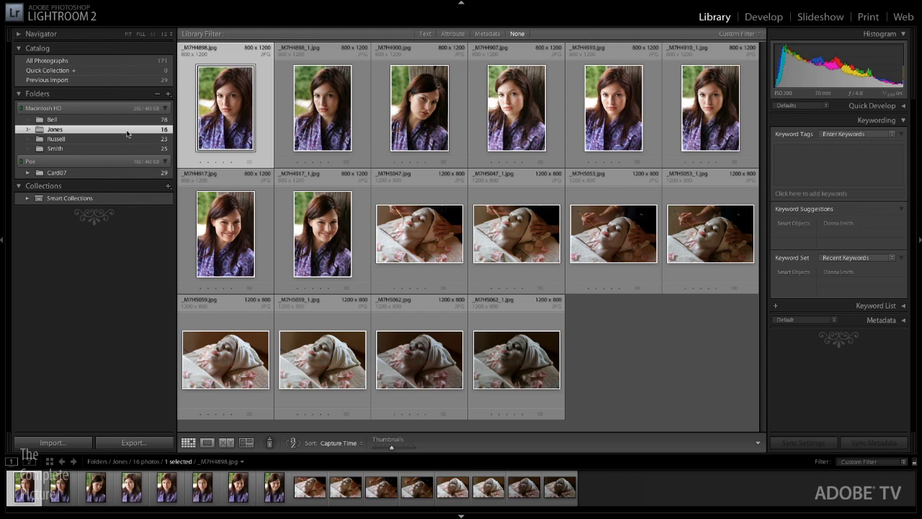
Select the eight spa photos, _M7H5047 through _M7H5062_1, to put in a new Jones subfolder.
click(424, 240)
shift+click(512, 361)
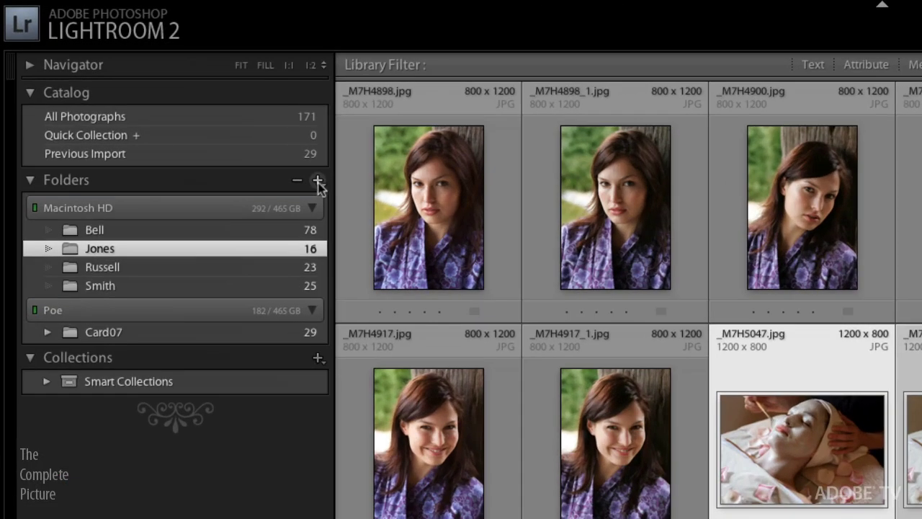
click(316, 182)
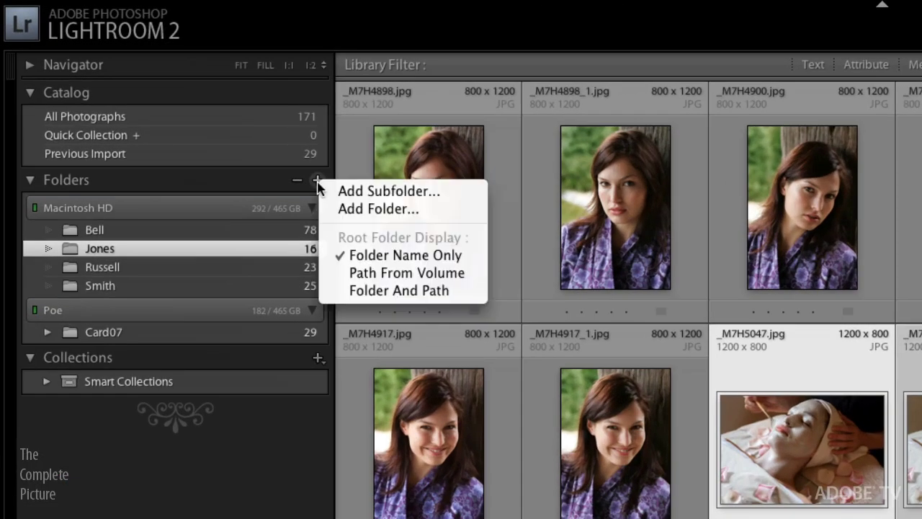
Create a subfolder named Oasis inside Jones, including the eight selected photos.
click(464, 200)
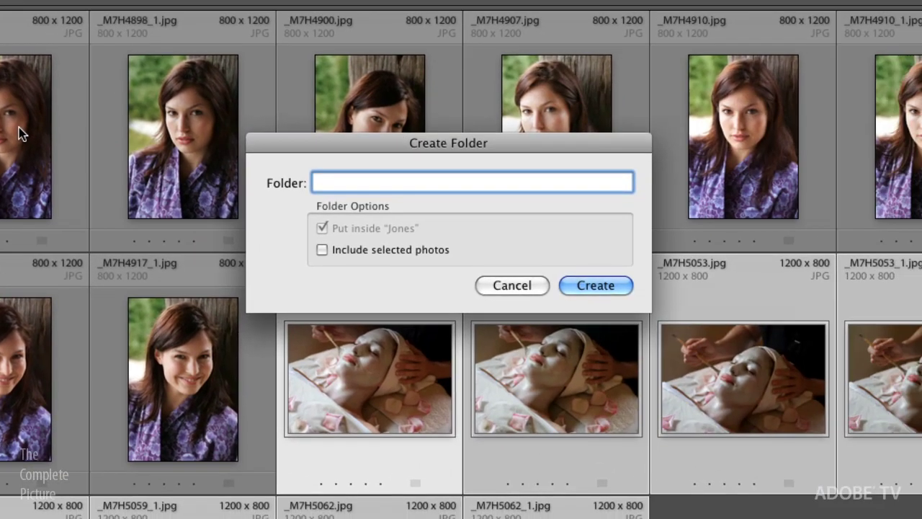
text(Oasis)
click(322, 250)
click(592, 286)
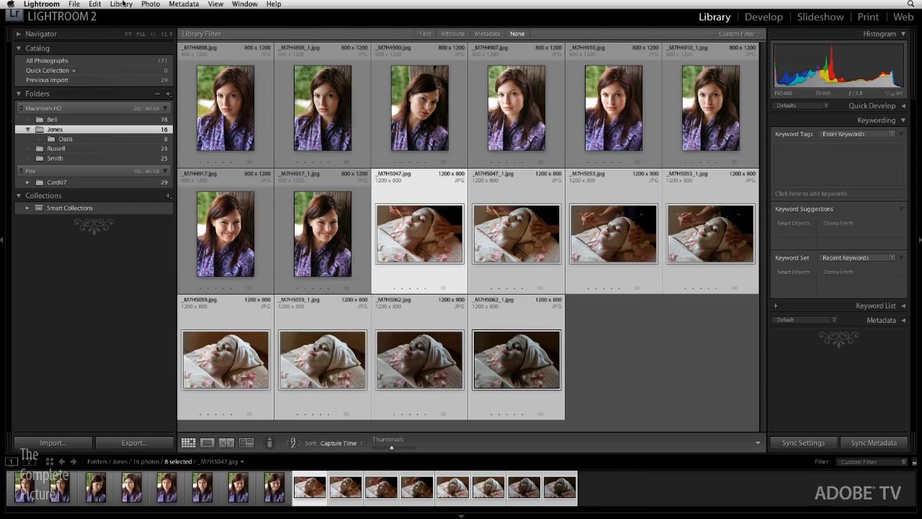
Turn off Include Photos from Subfolders and view the Oasis folder's eight spa photos.
click(124, 4)
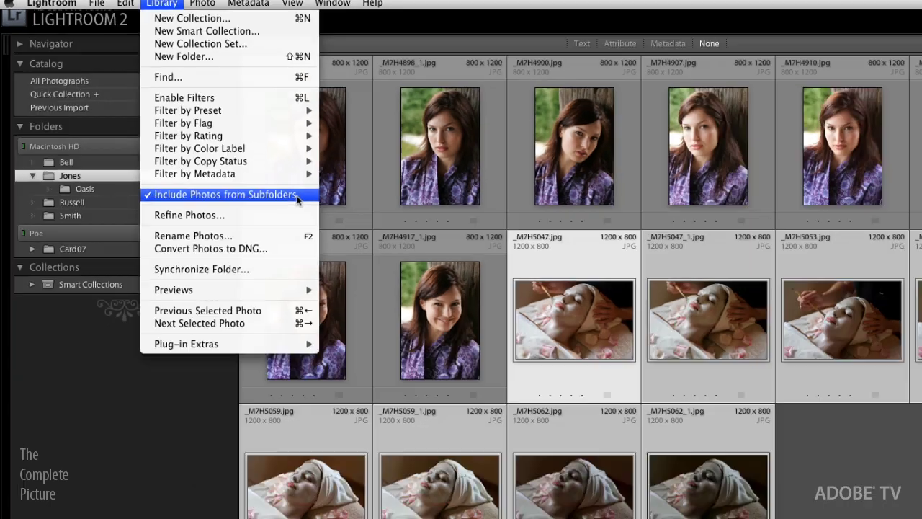
click(408, 273)
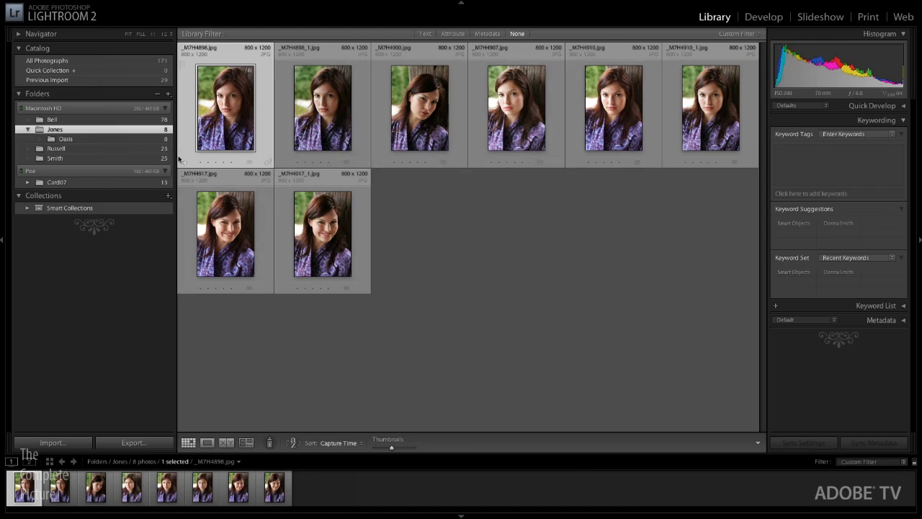
click(102, 142)
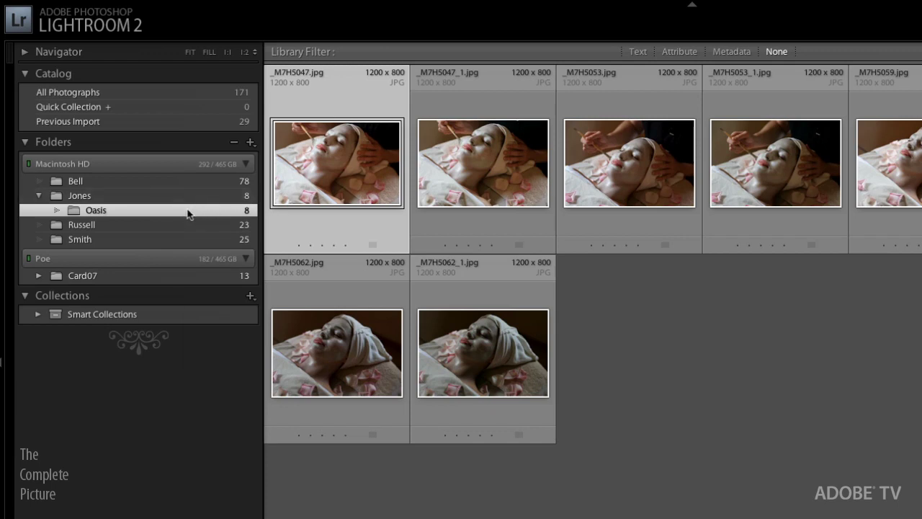
right_click(186, 214)
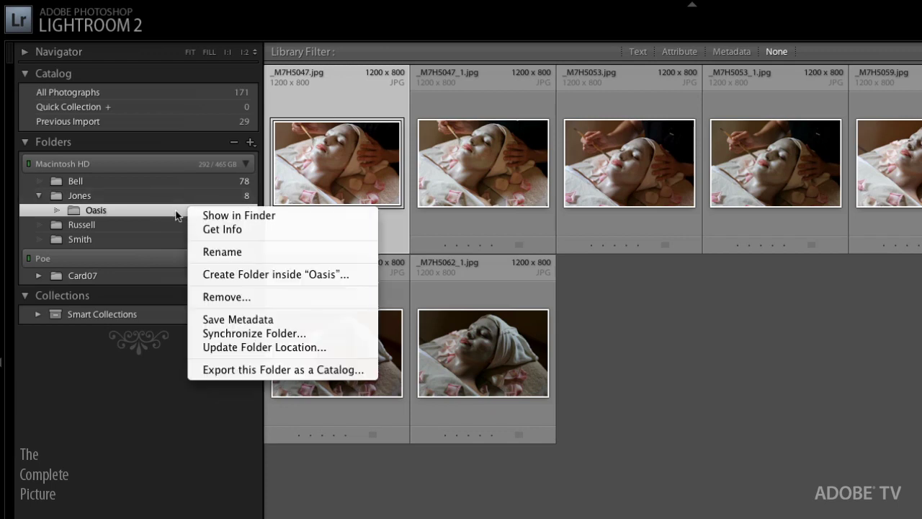
click(290, 219)
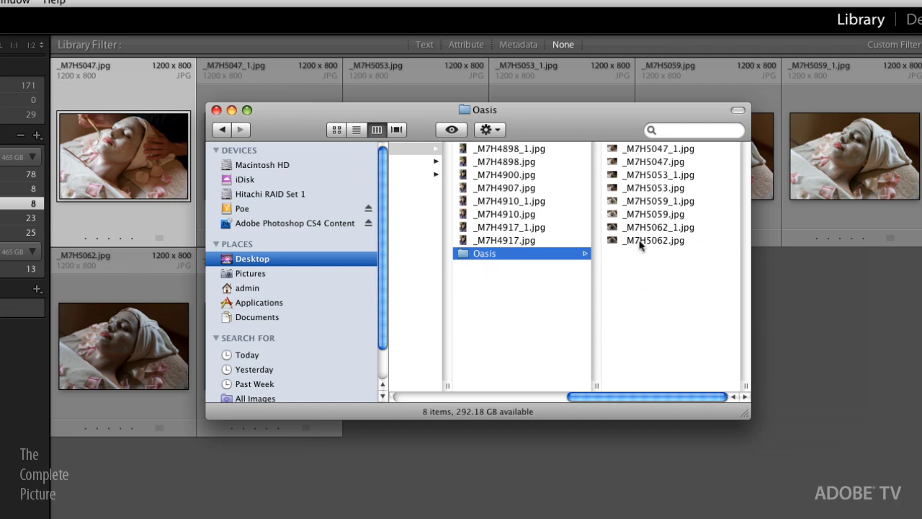
click(216, 110)
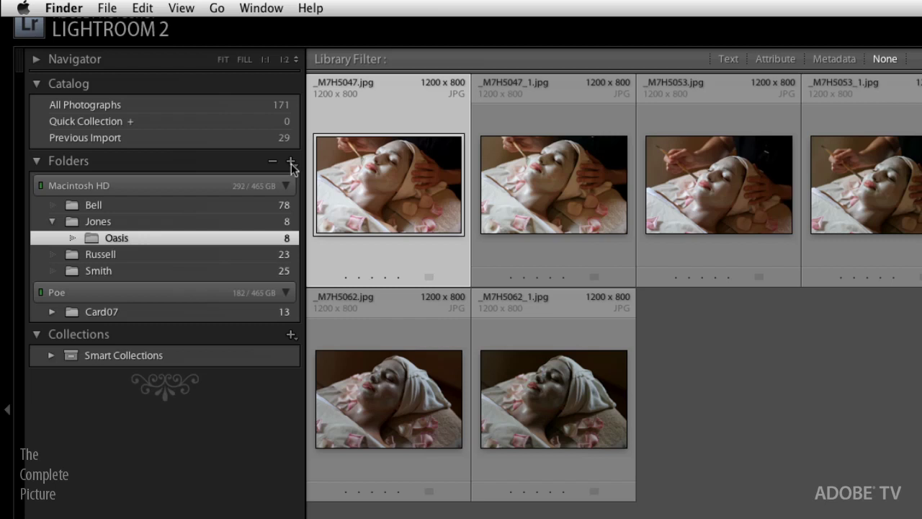
click(168, 94)
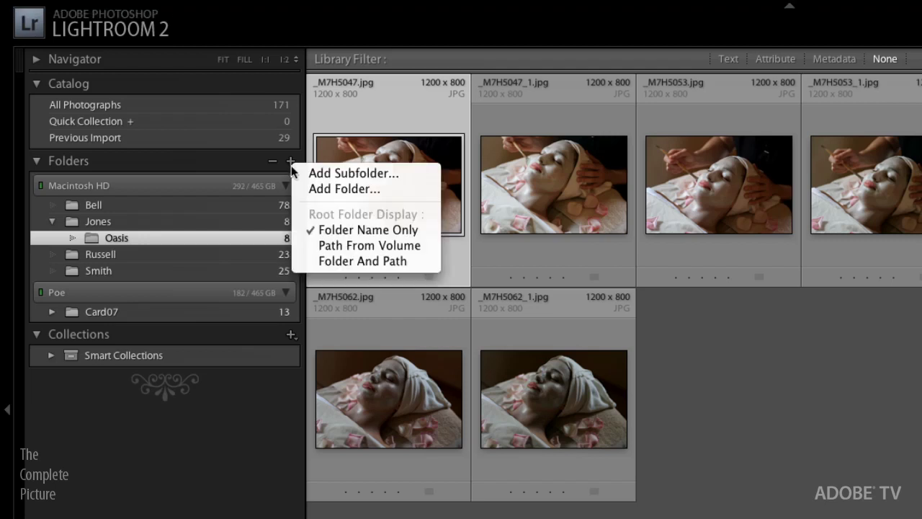
click(431, 254)
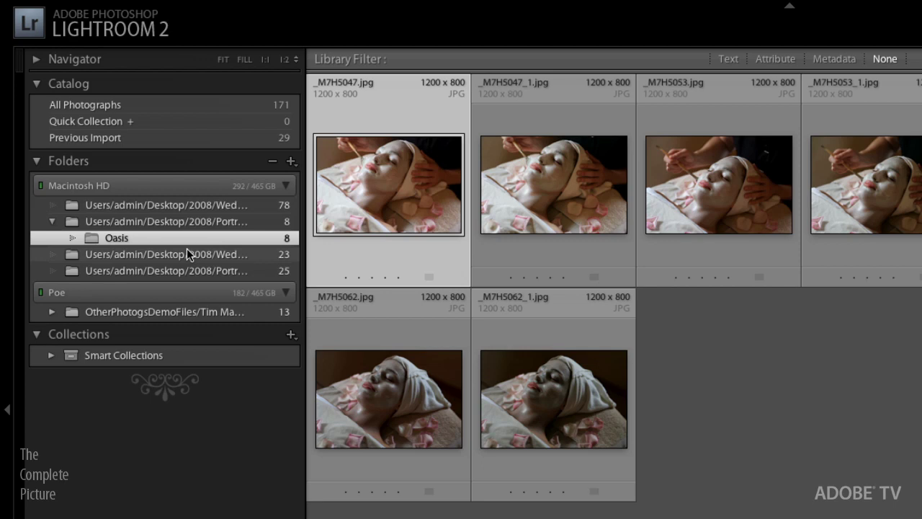
click(291, 162)
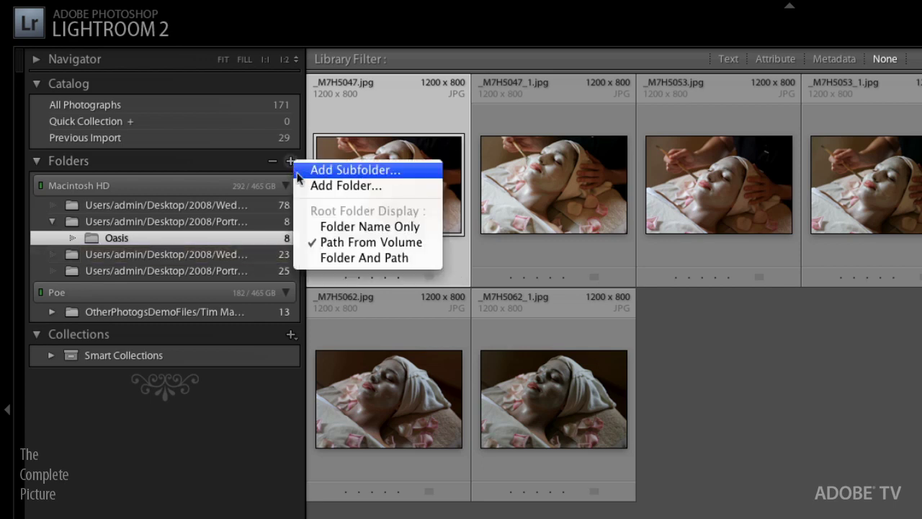
click(345, 228)
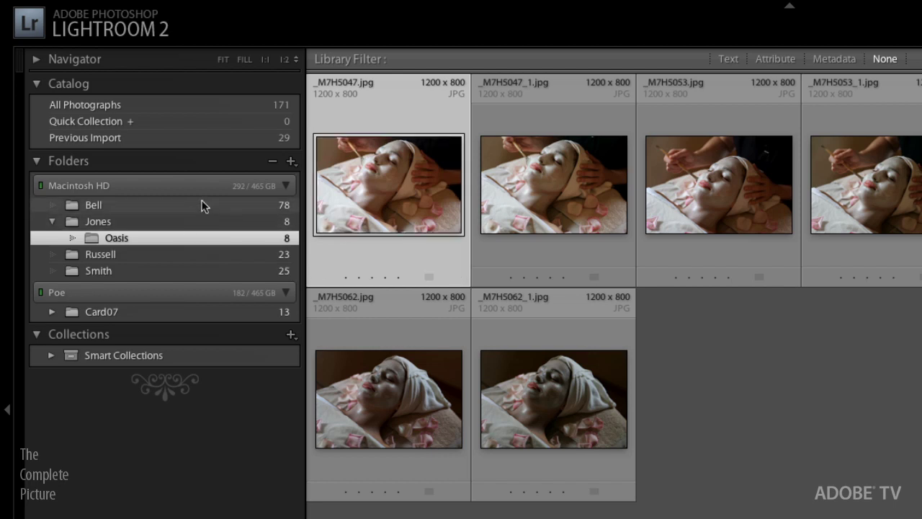
mouse_move(201, 206)
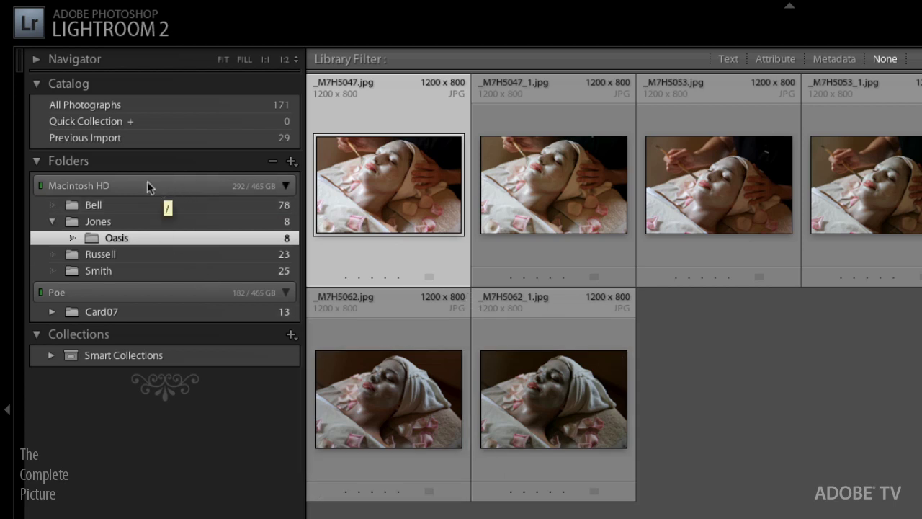
right_click(173, 184)
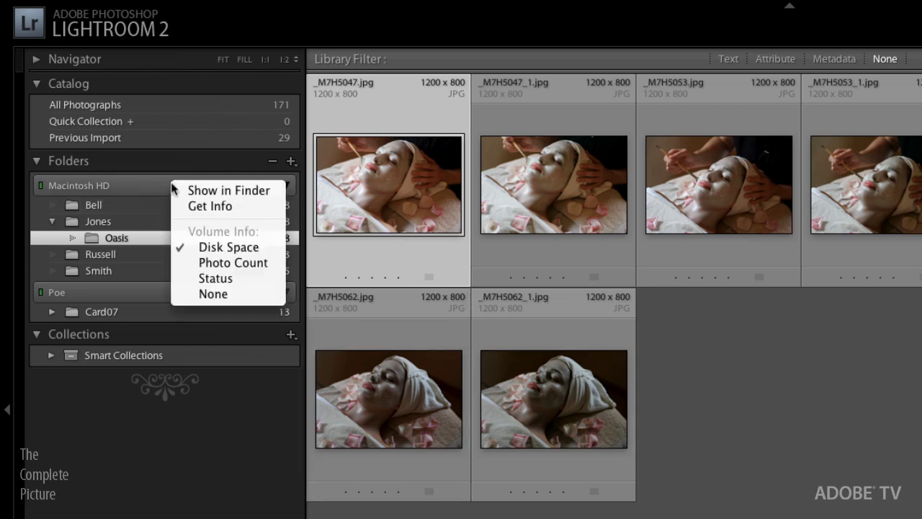
click(267, 268)
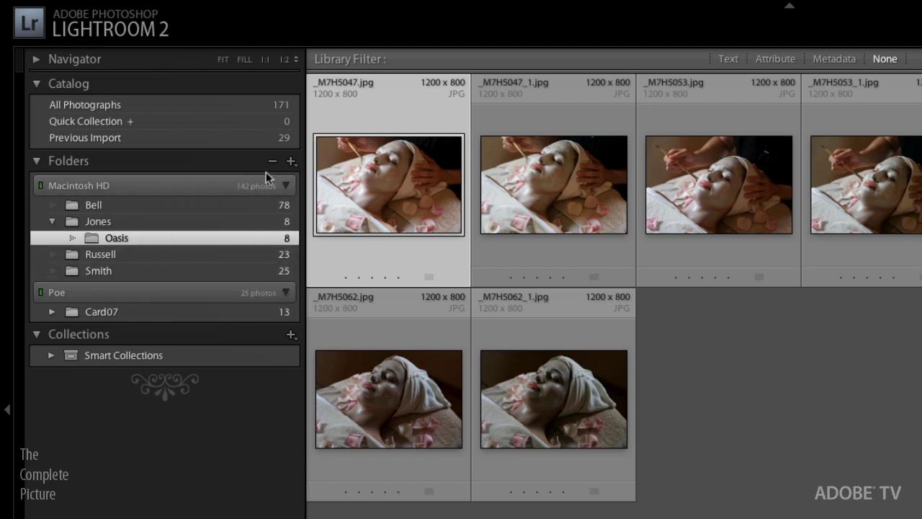
right_click(210, 184)
click(252, 281)
right_click(215, 190)
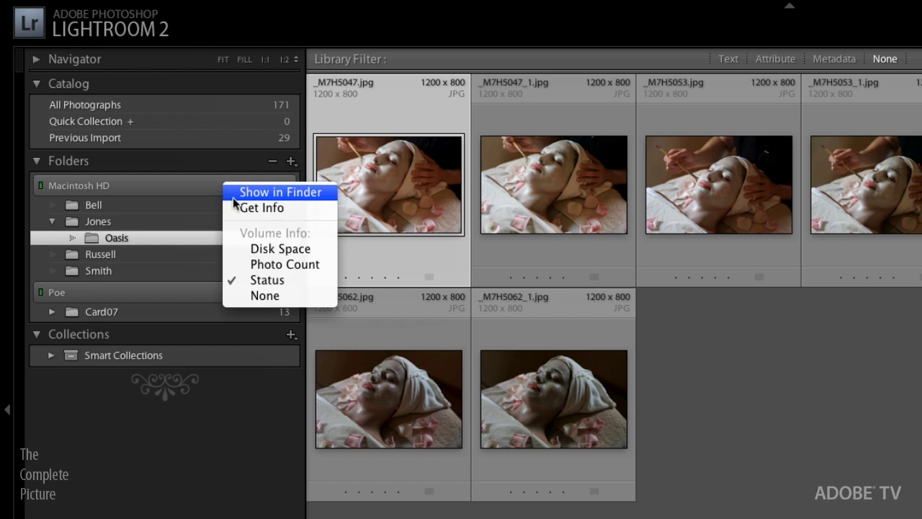
click(292, 251)
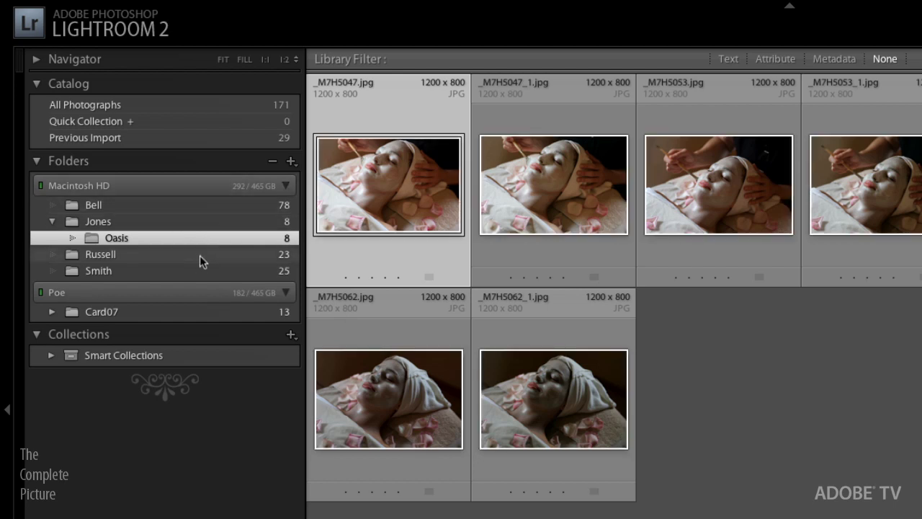
Rename the Card07 folder on the Poe drive to Spa.
right_click(190, 239)
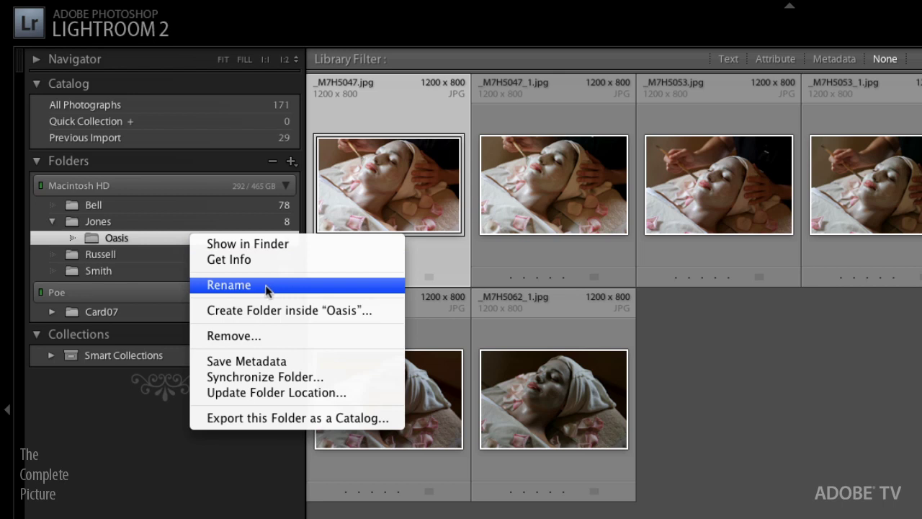
click(123, 298)
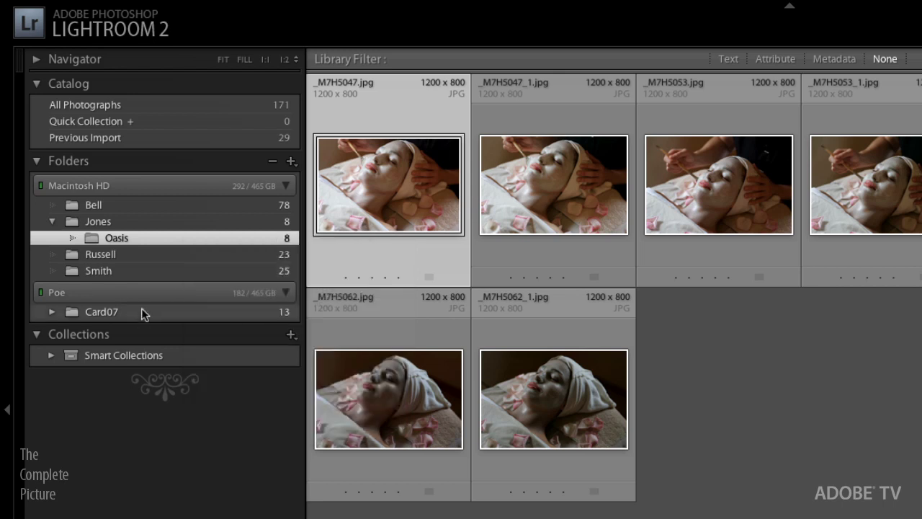
click(137, 311)
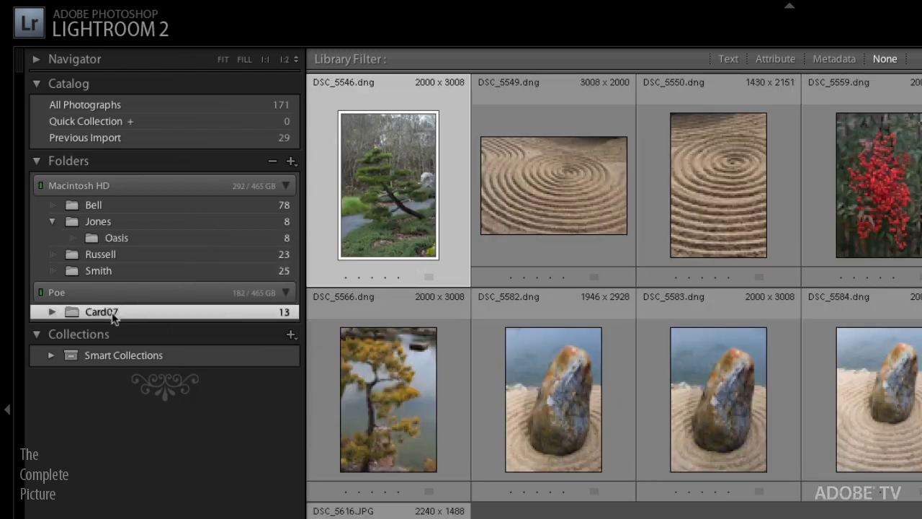
right_click(161, 312)
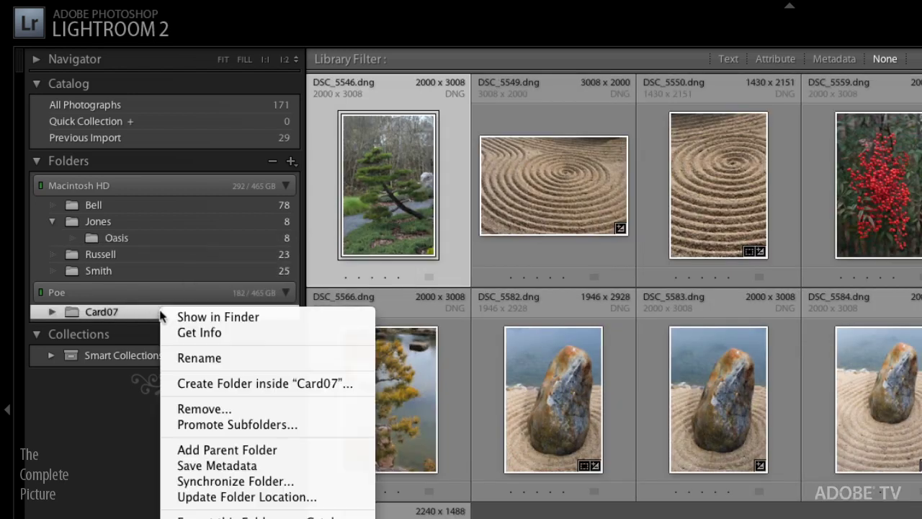
click(195, 357)
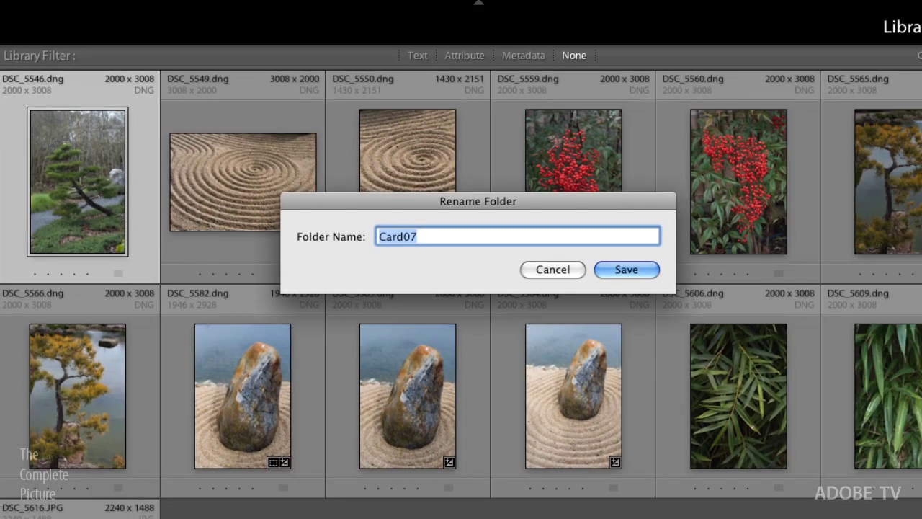
text(S)
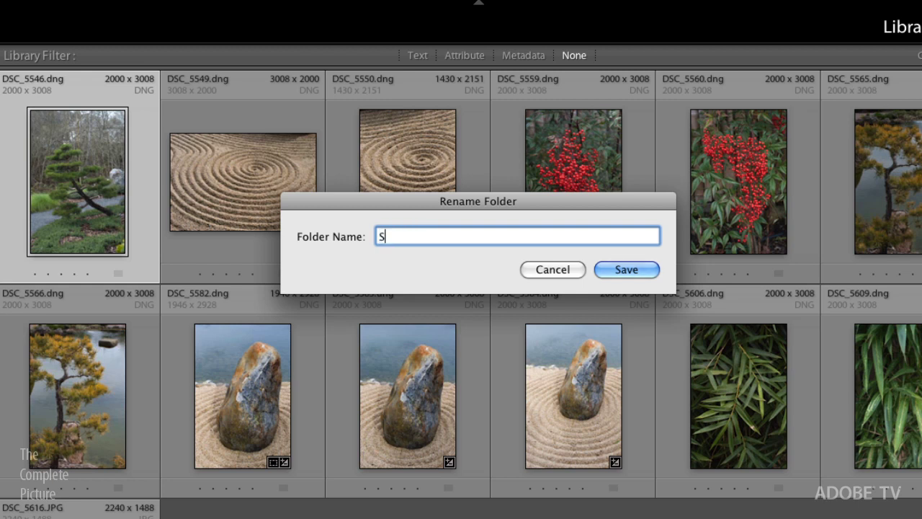
text(pa)
click(624, 270)
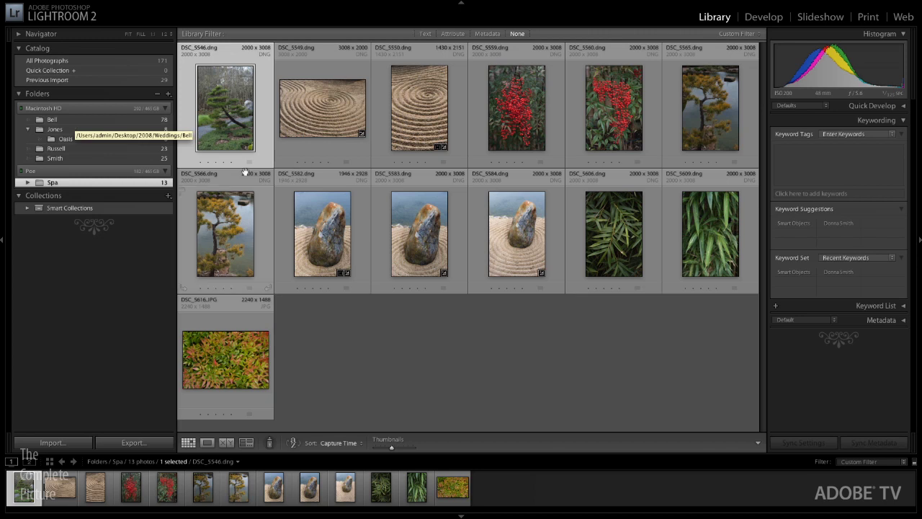
right_click(91, 131)
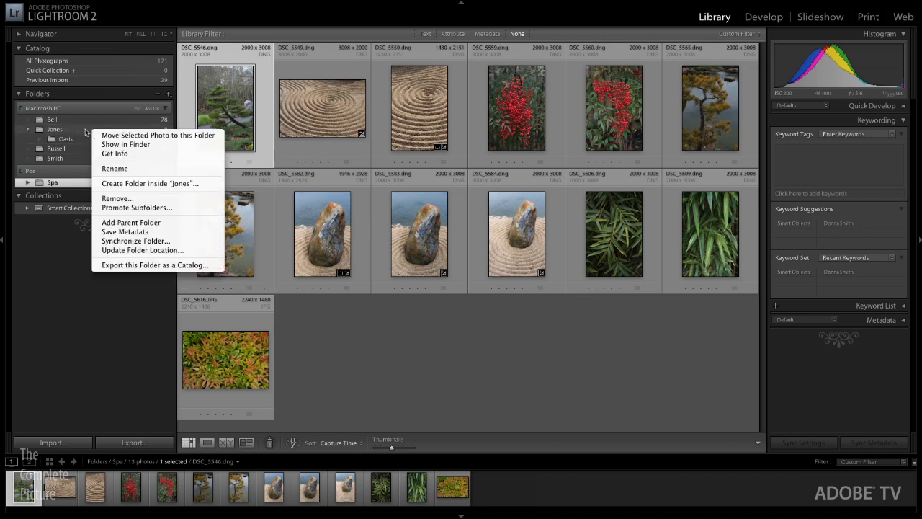
click(119, 145)
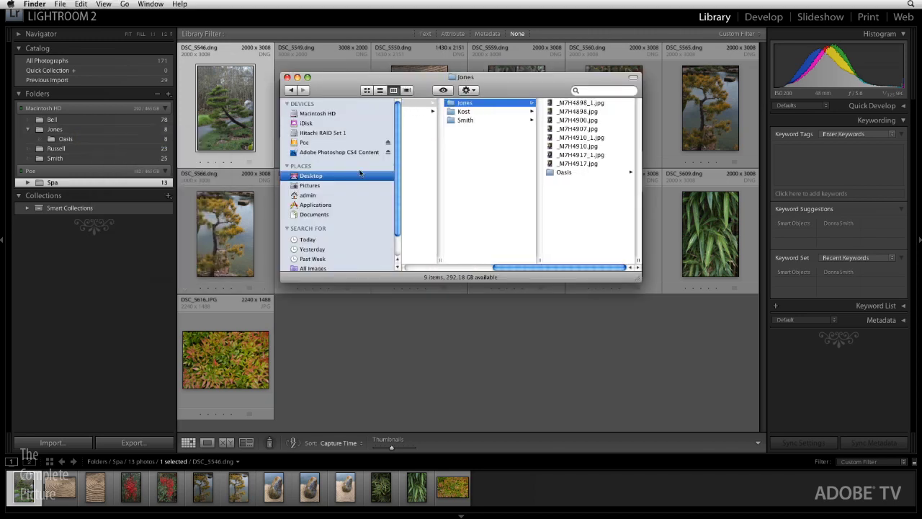
drag(639, 281, 826, 307)
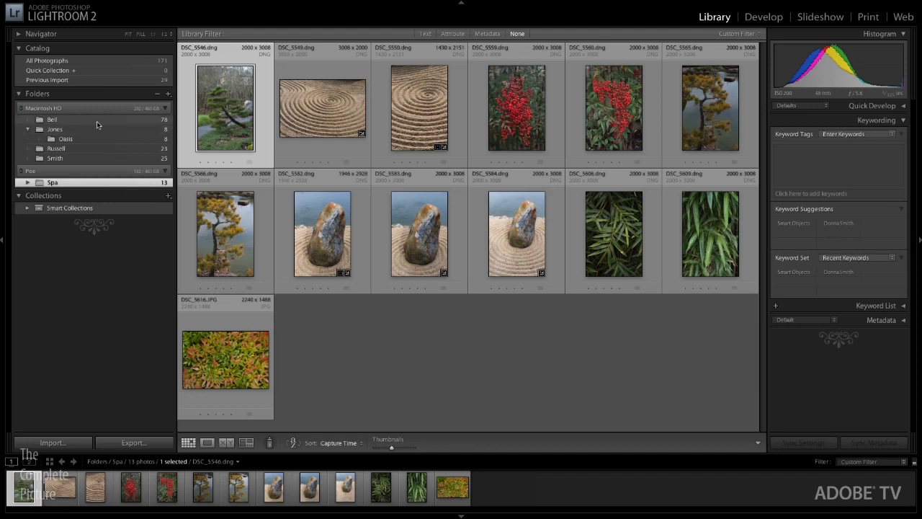
Put Bell and Russell under a new Weddings parent folder, and Jones and Smith under Portraits.
right_click(97, 121)
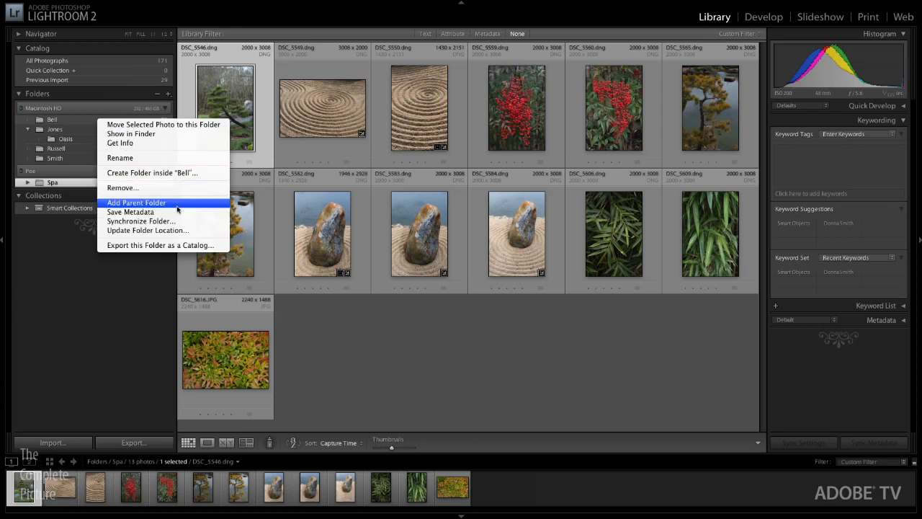
click(177, 206)
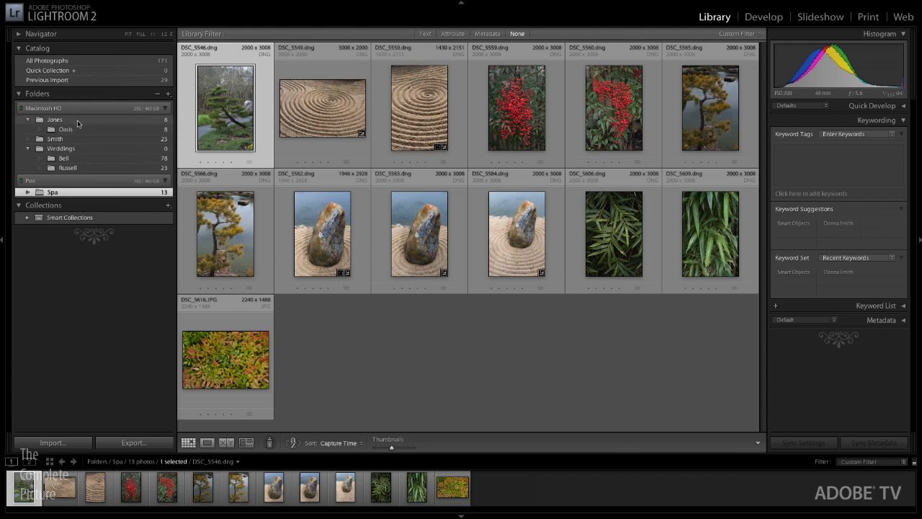
click(84, 121)
right_click(84, 121)
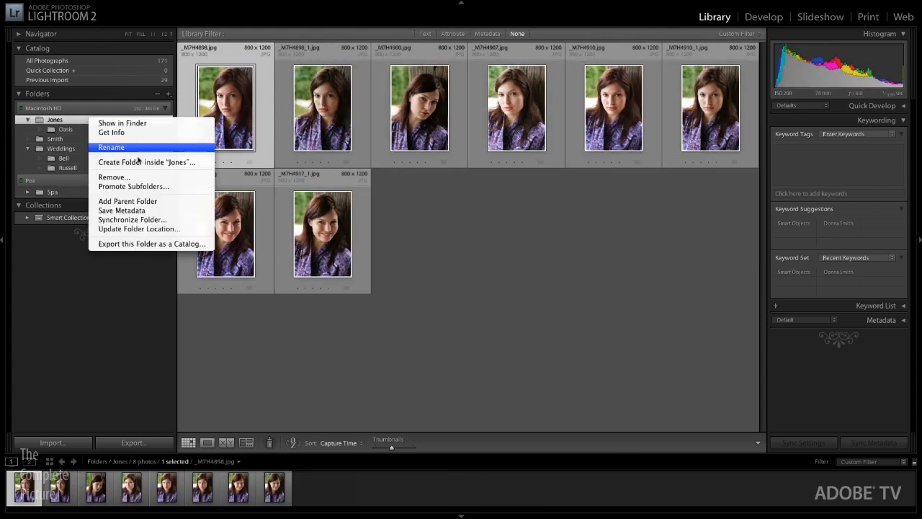
click(152, 202)
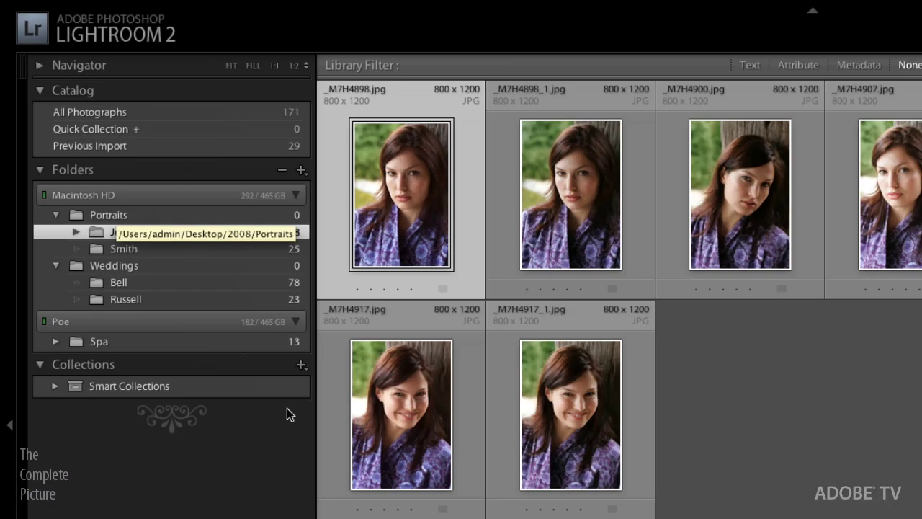
right_click(90, 120)
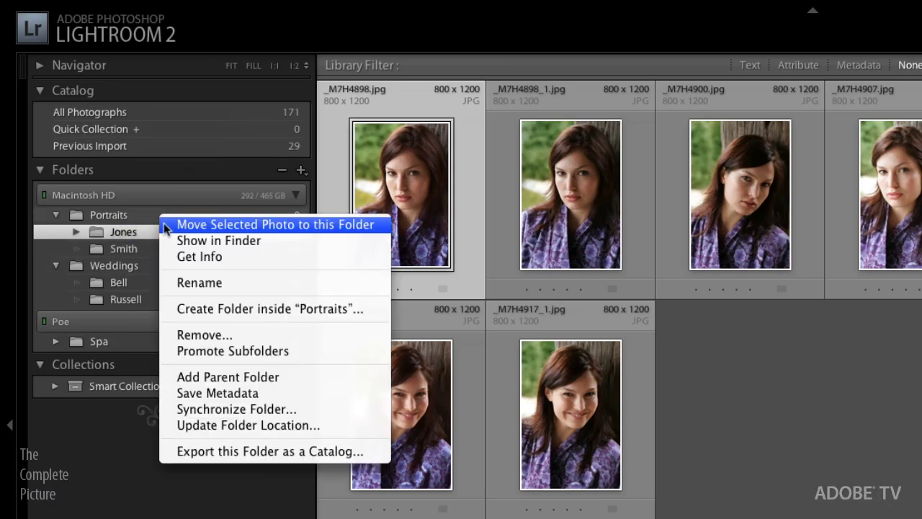
Add a 2008 parent folder above Portraits and Weddings and view its contents.
click(241, 378)
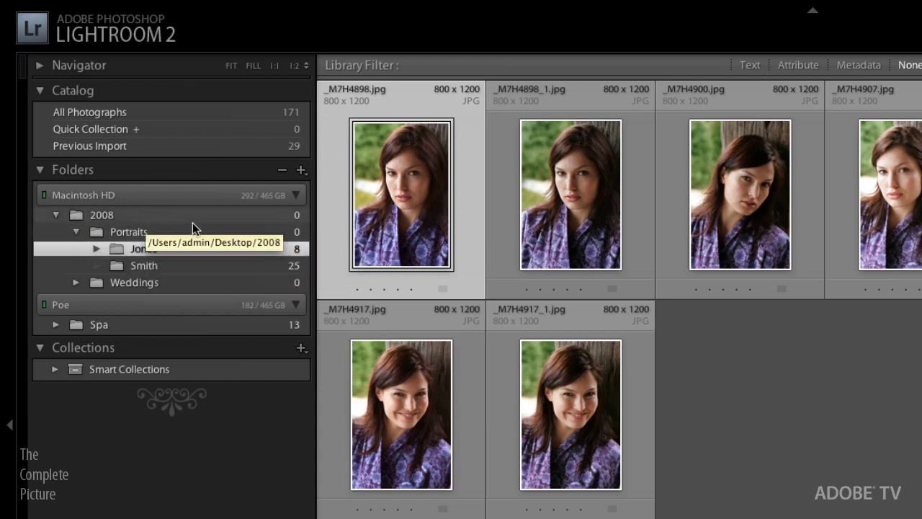
click(138, 214)
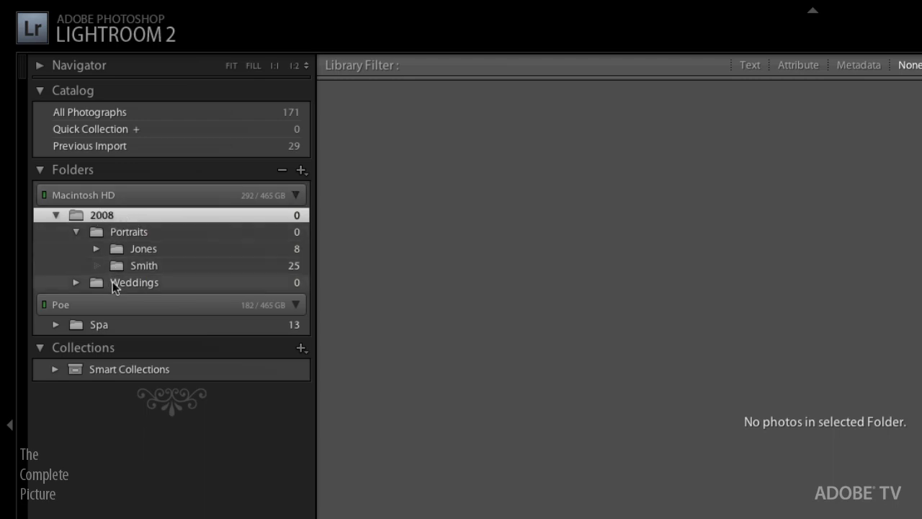
right_click(149, 216)
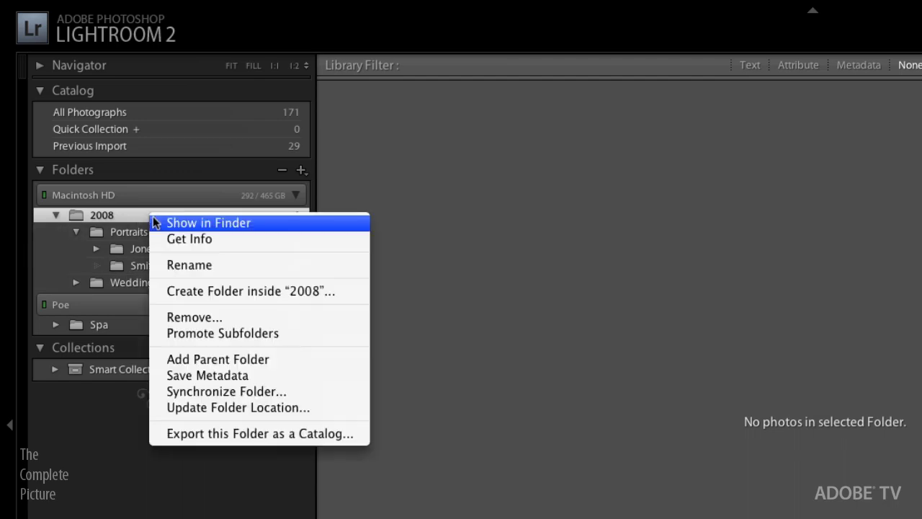
Promote Portraits and Weddings out of 2008, removing the 2008 folder.
click(290, 332)
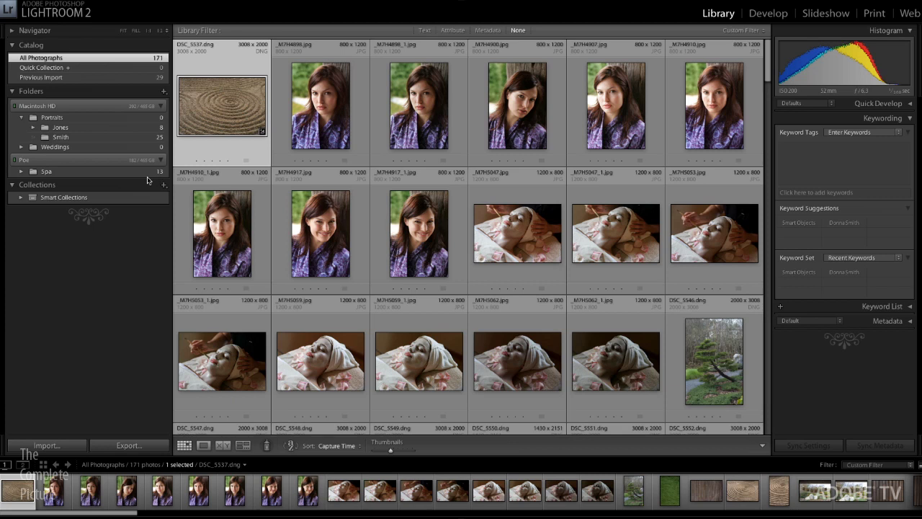
right_click(95, 120)
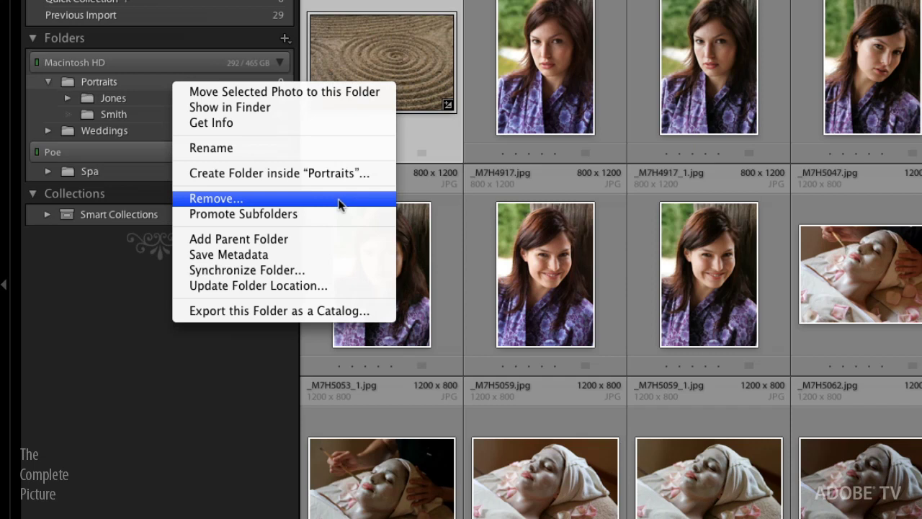
click(338, 200)
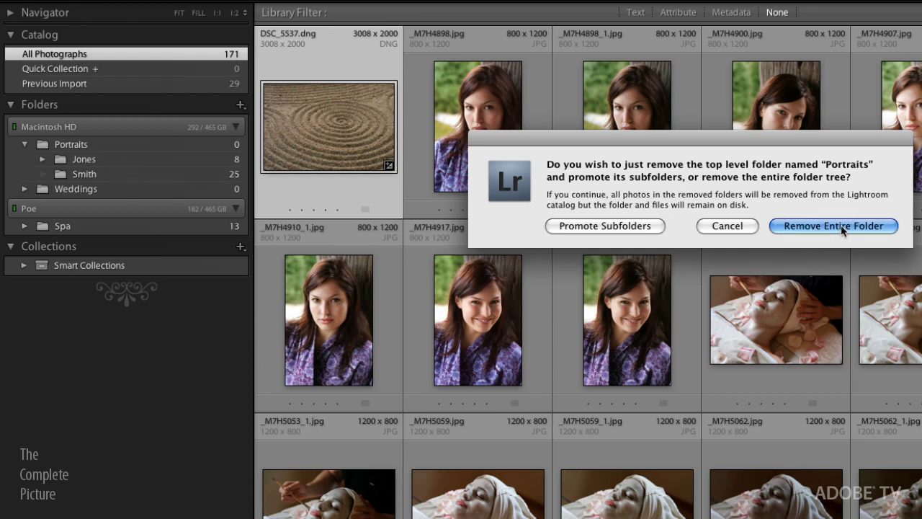
click(581, 229)
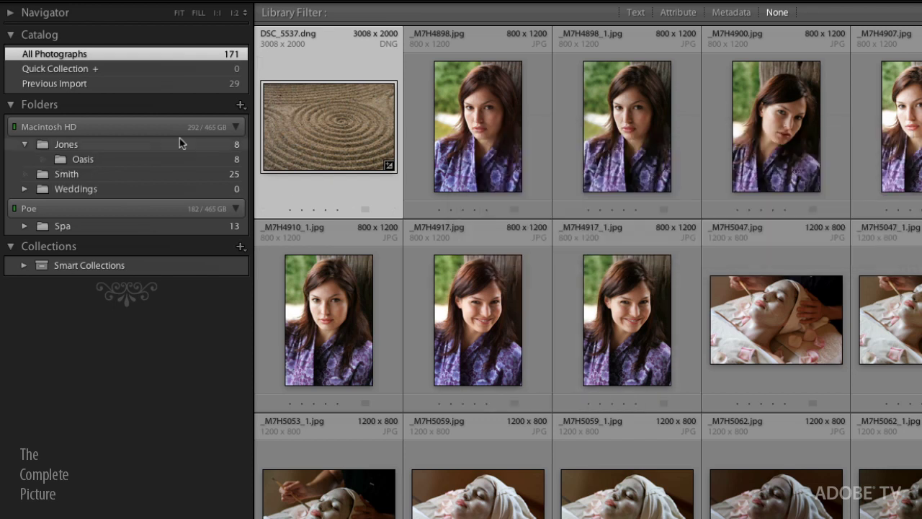
right_click(142, 147)
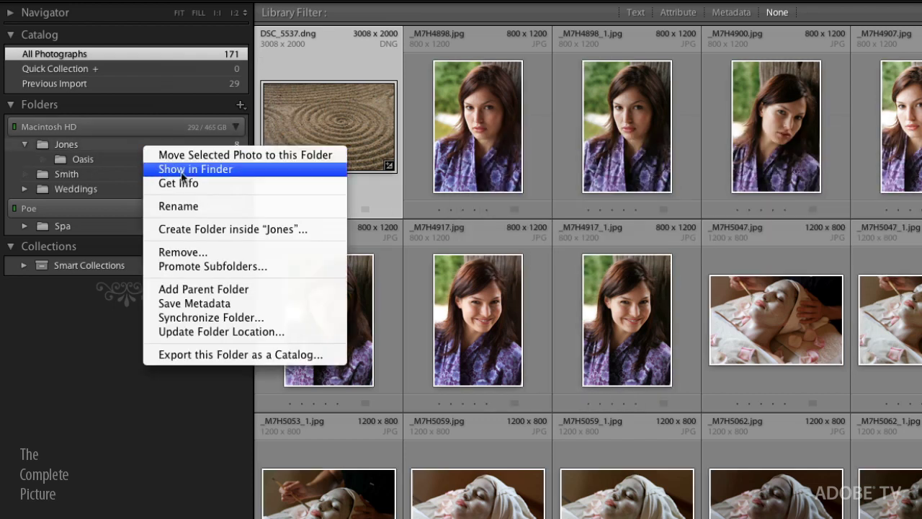
click(257, 288)
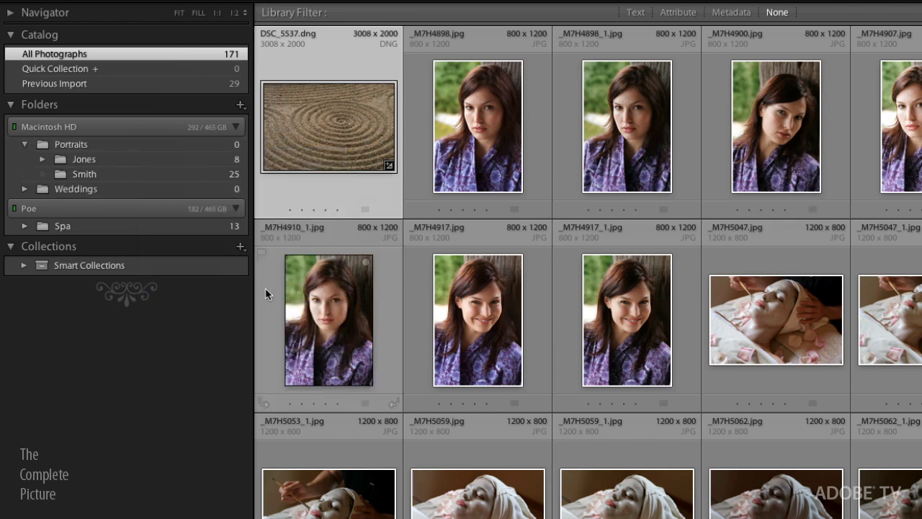
right_click(165, 148)
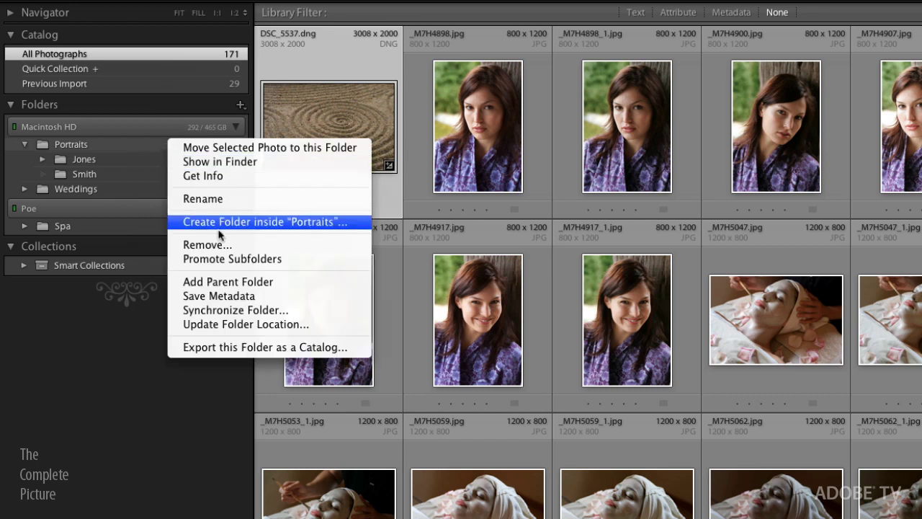